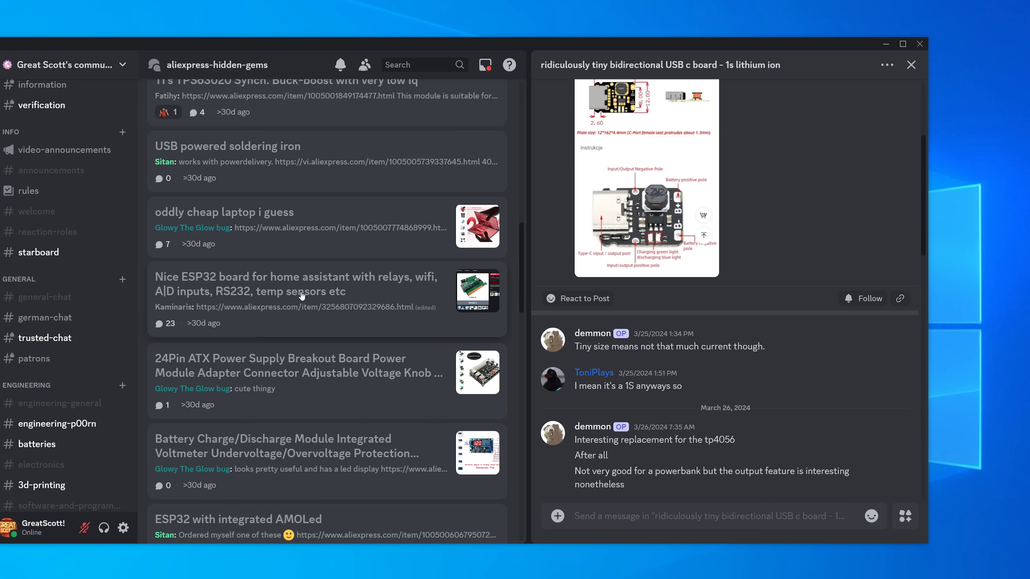
pyautogui.click(486, 310)
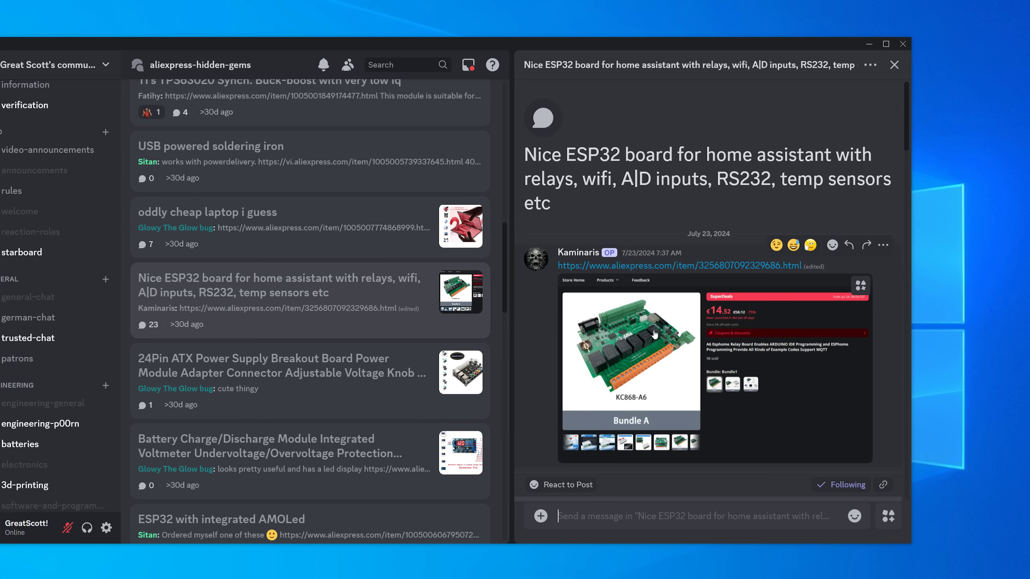